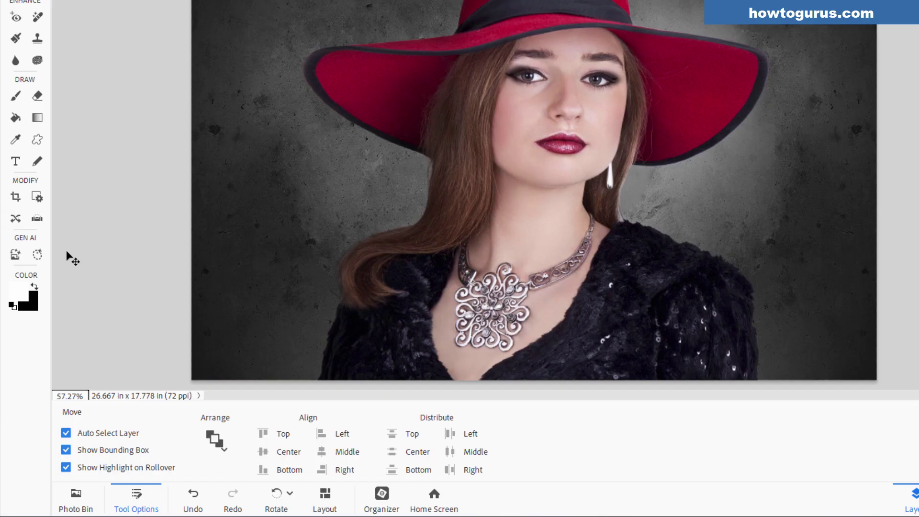
Activate the Gen AI Insert Object tool on the woman-1028398_1920.jpg portrait.
click(29, 315)
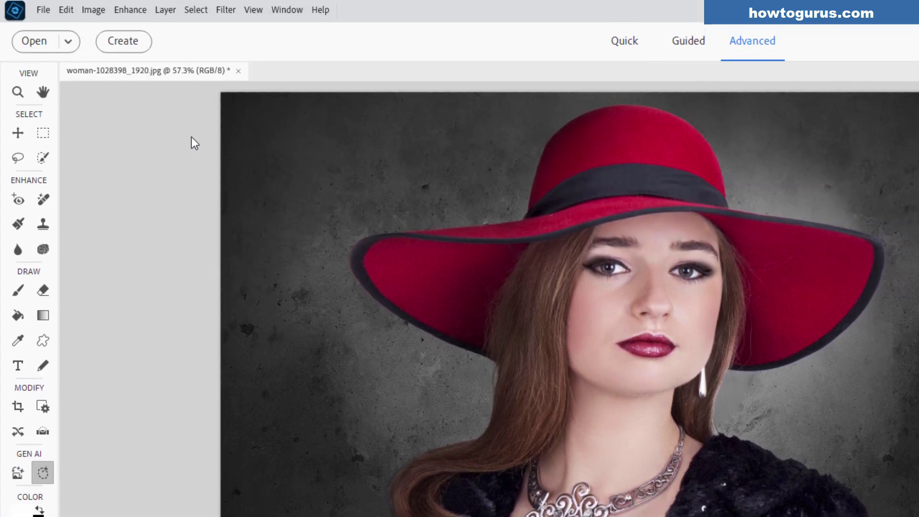
Select the grey backdrop around the woman with Select > Background, then switch to the Move tool.
click(196, 9)
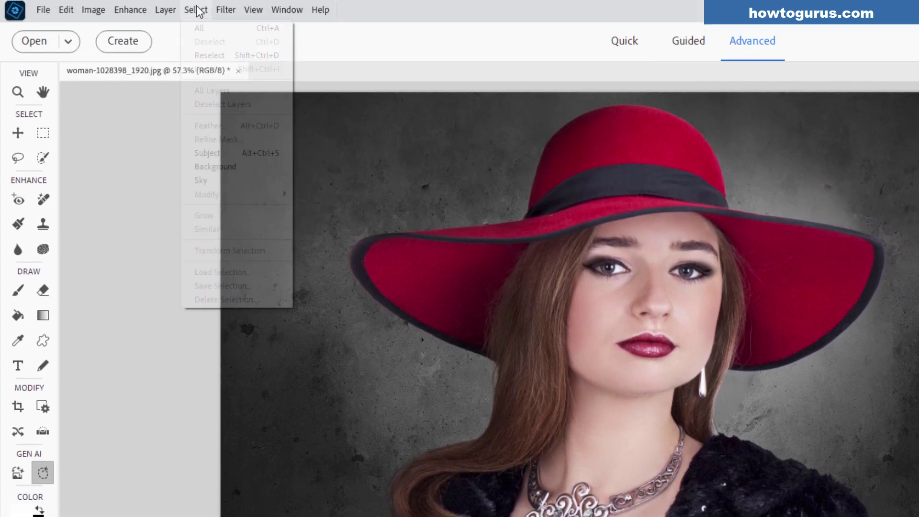
click(224, 168)
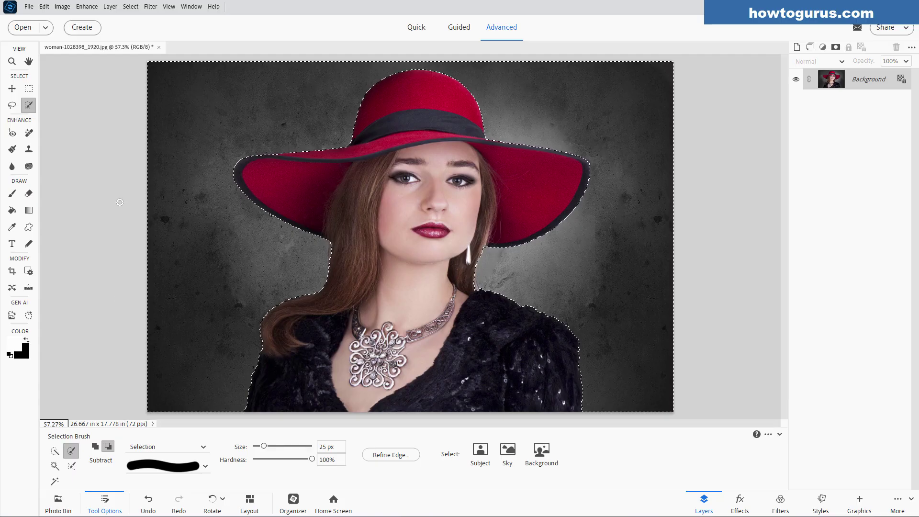
key(v)
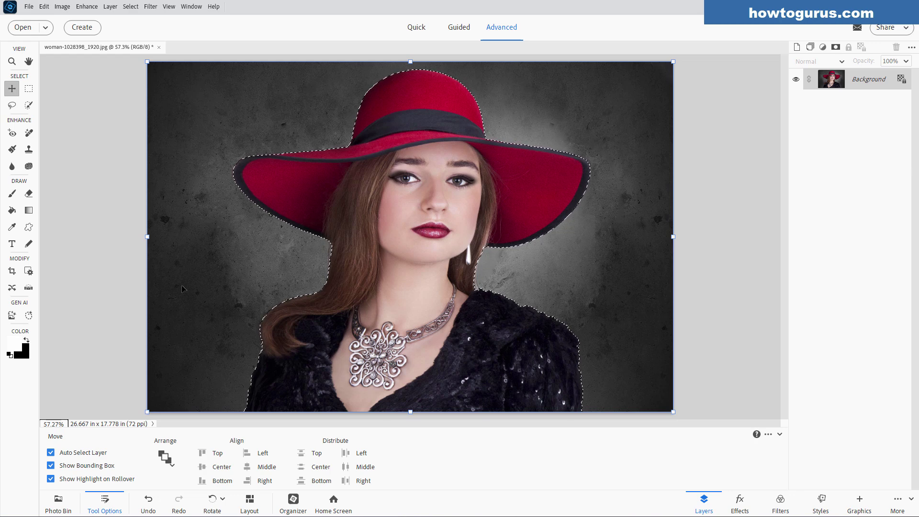
Enter the Insert Object prompt 'a tropical island with a white sandy beach and palm trees'.
click(28, 316)
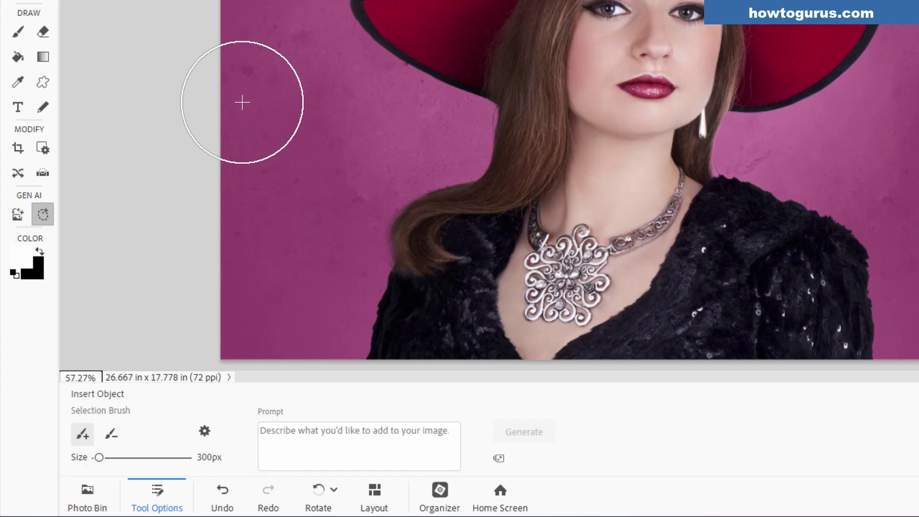
click(299, 436)
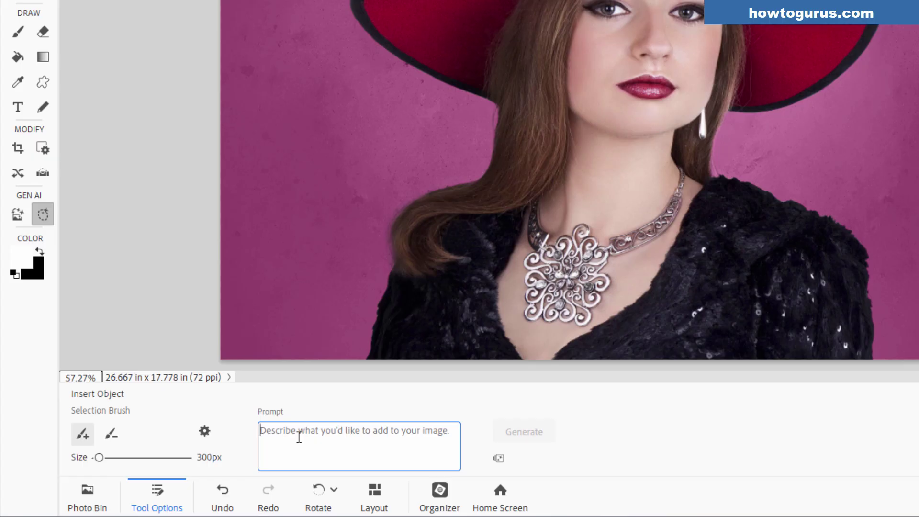
text(a tro)
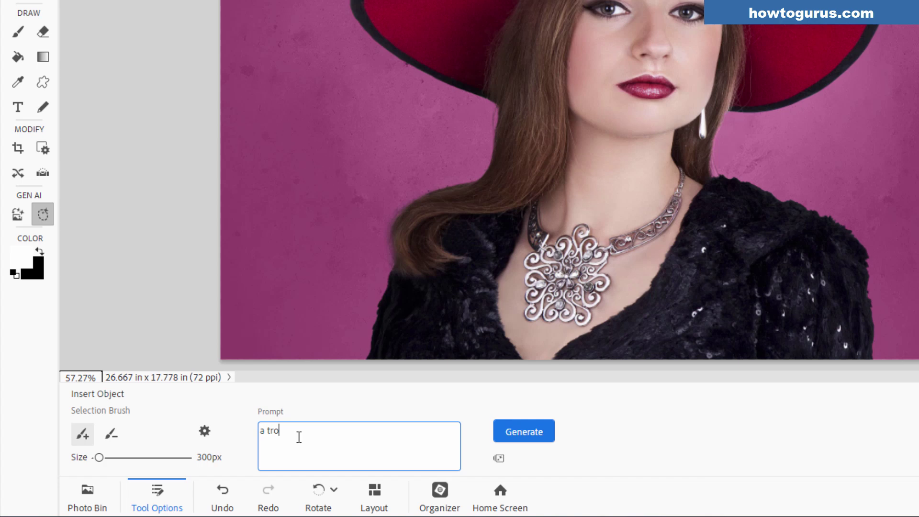
text(pical island with a wh)
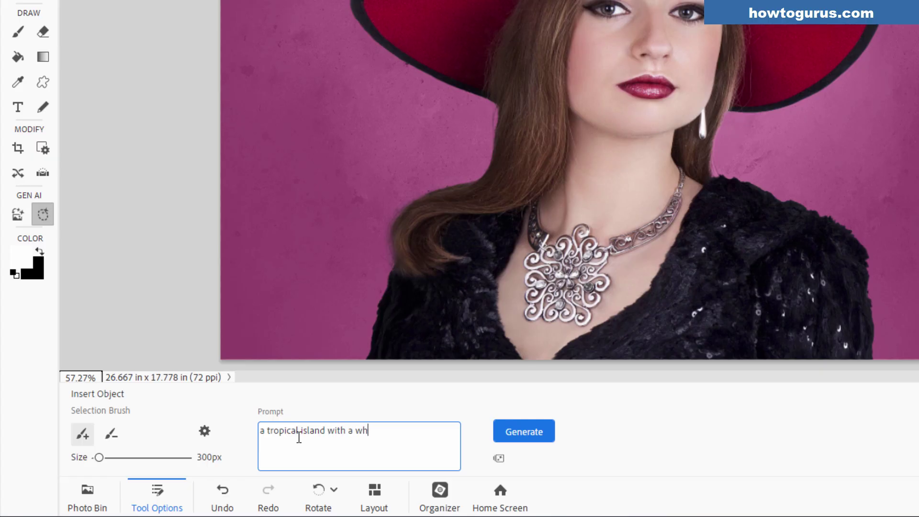
text(ite sandy beach and palm tr)
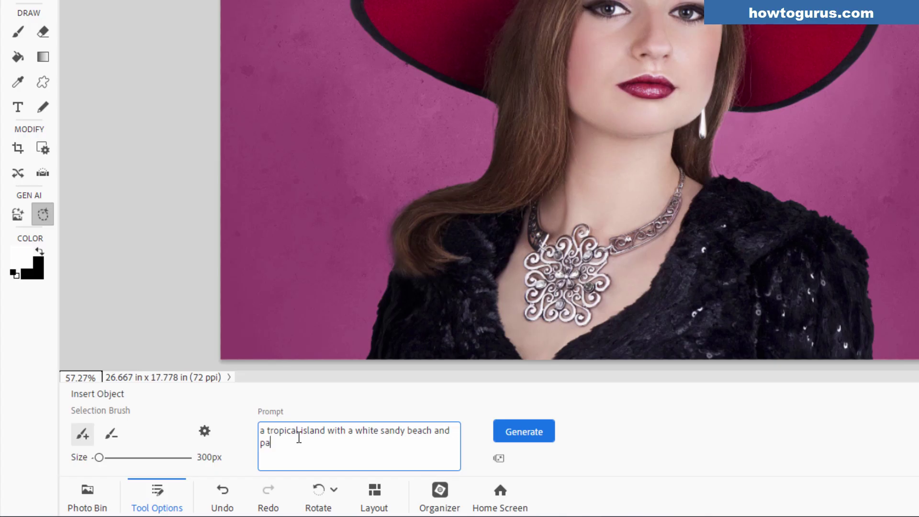
text(ees)
Generate the beach fill, compare all four variations, and keep Variation 2 with the palm frond.
click(527, 434)
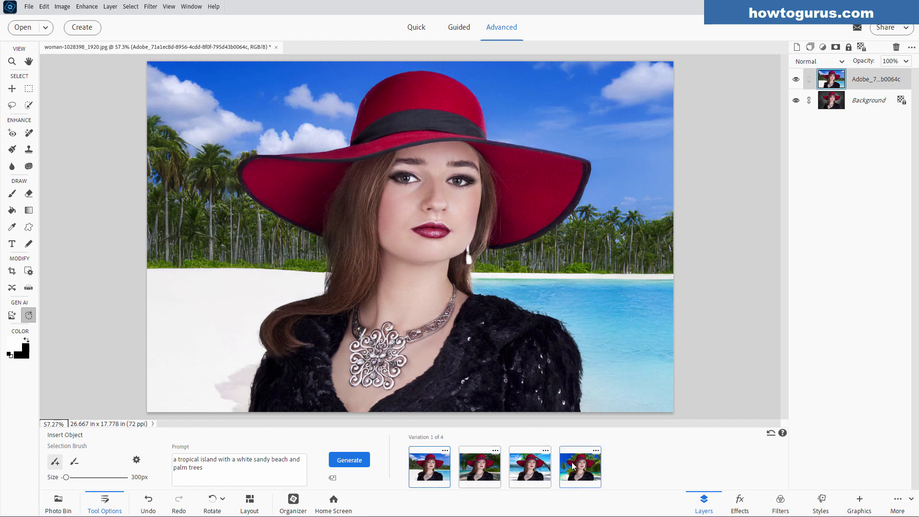
click(476, 467)
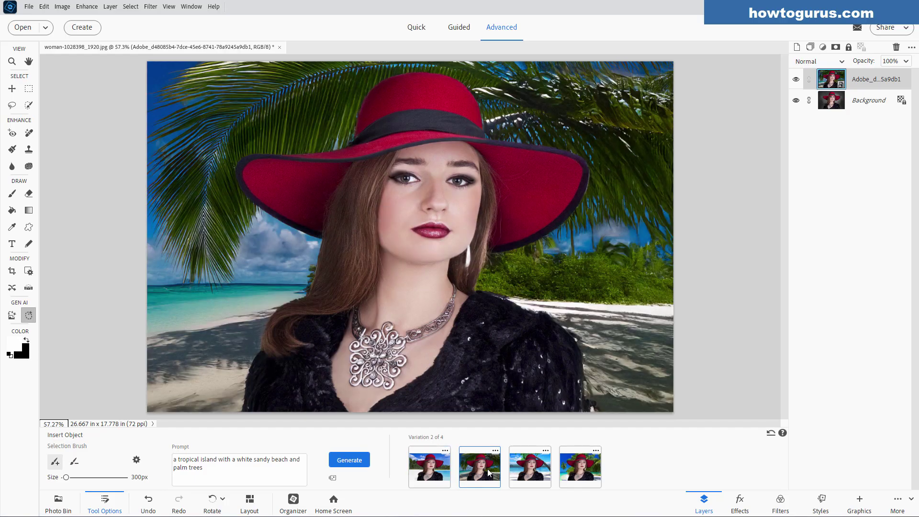
click(528, 468)
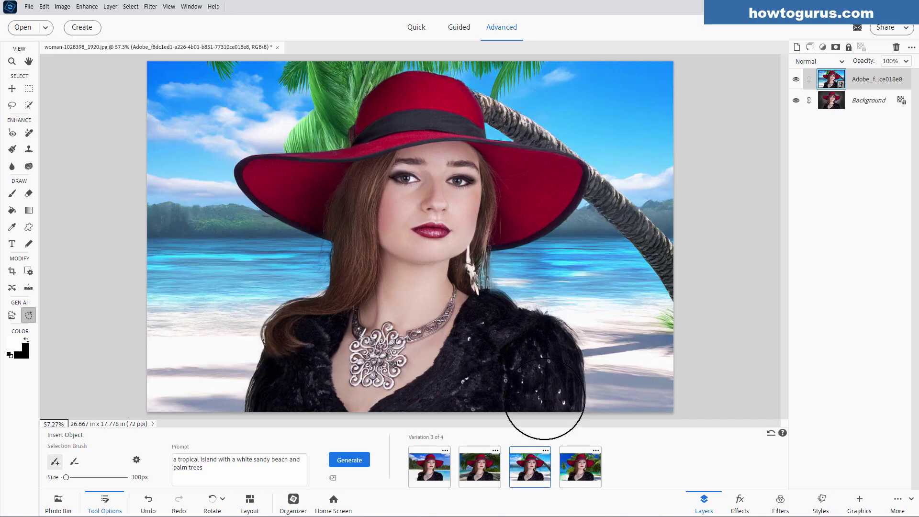
click(585, 465)
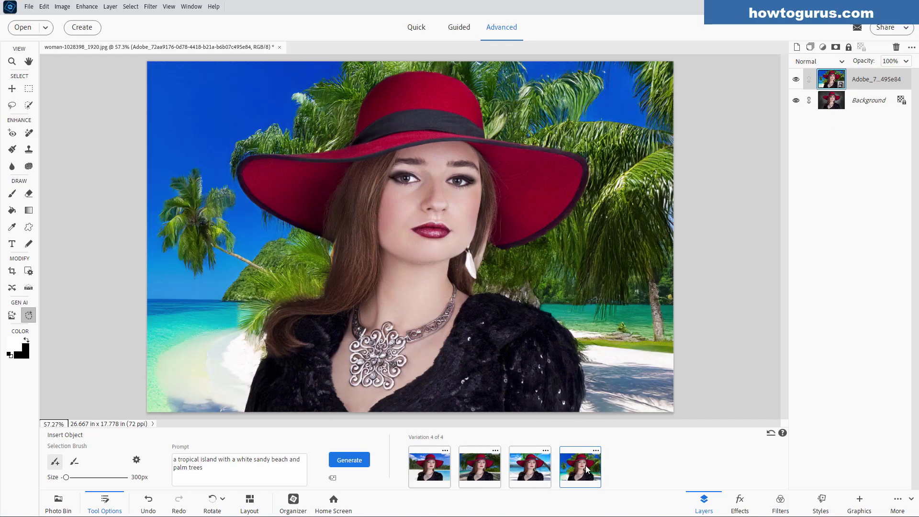
click(473, 470)
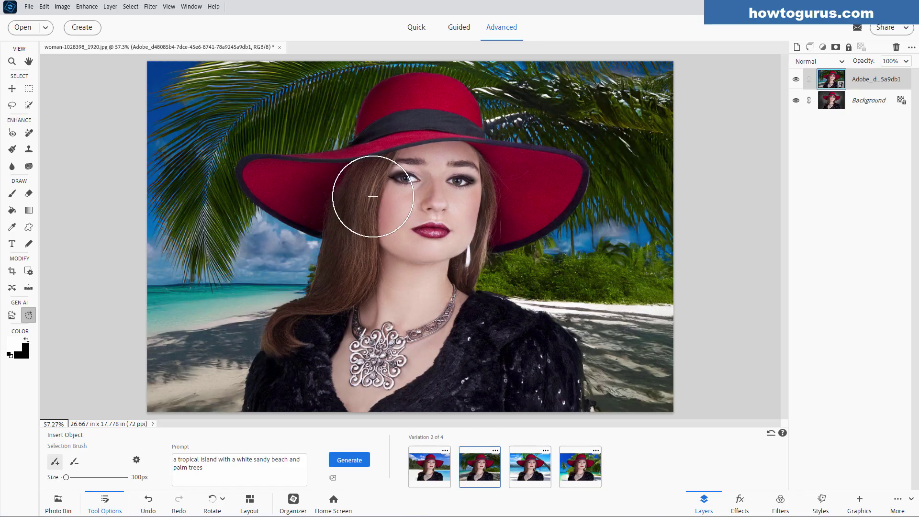
With the generated layer hidden, select the woman as subject on the Background layer.
click(796, 79)
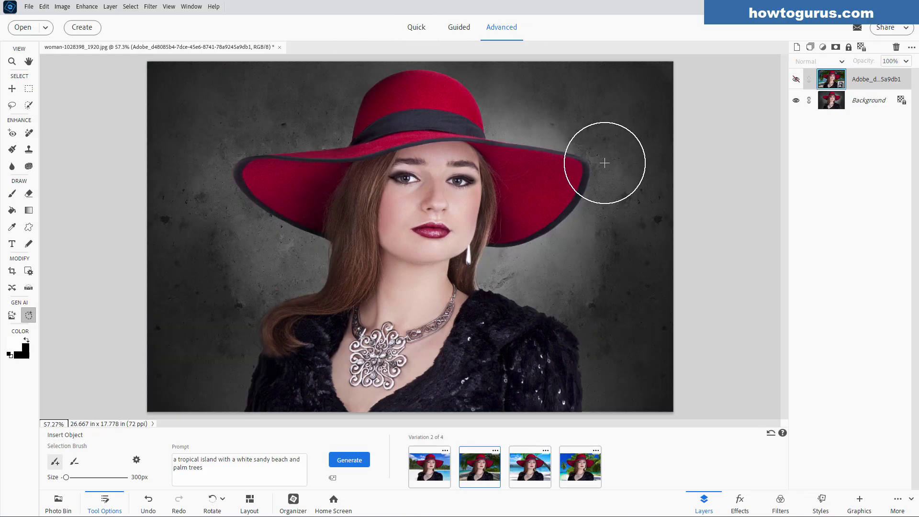
click(861, 103)
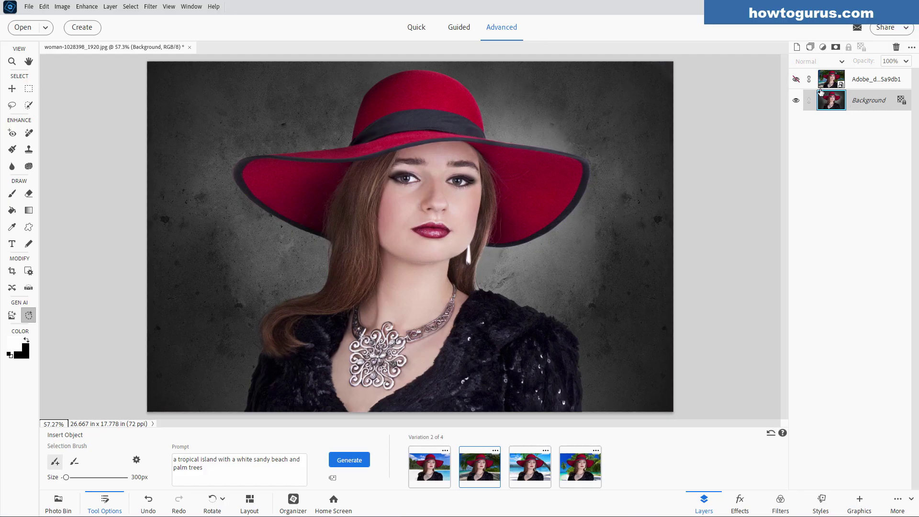
click(129, 7)
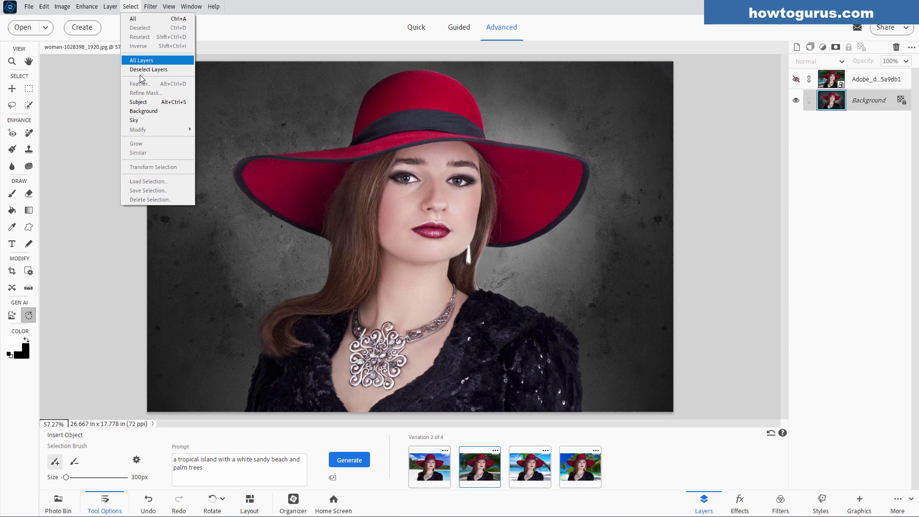
click(142, 100)
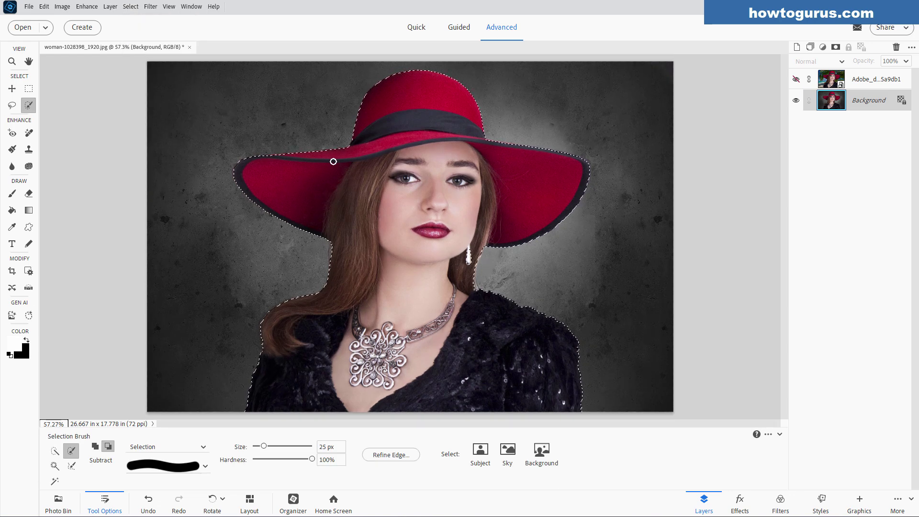
click(795, 79)
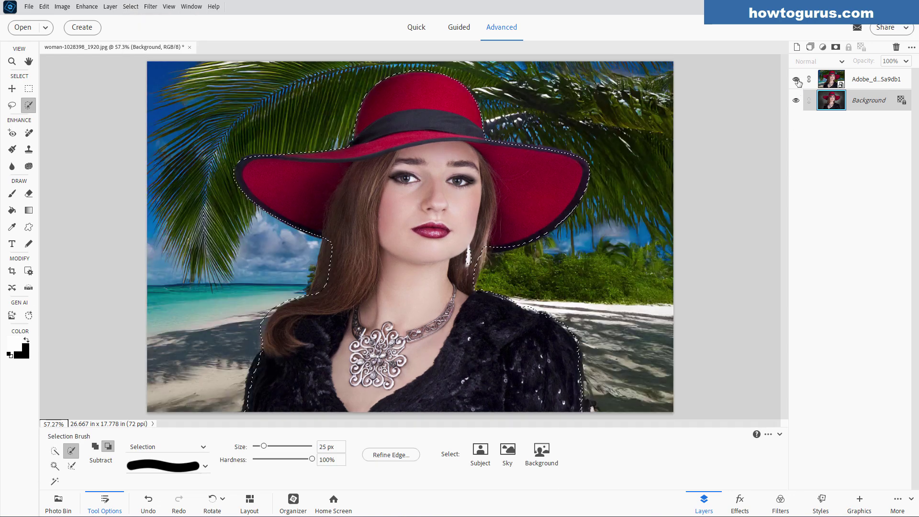
click(856, 85)
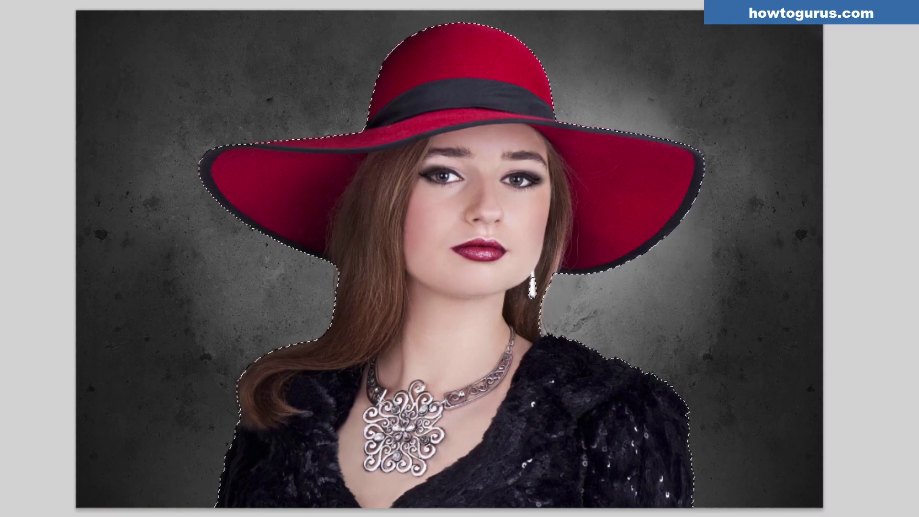
key(Delete)
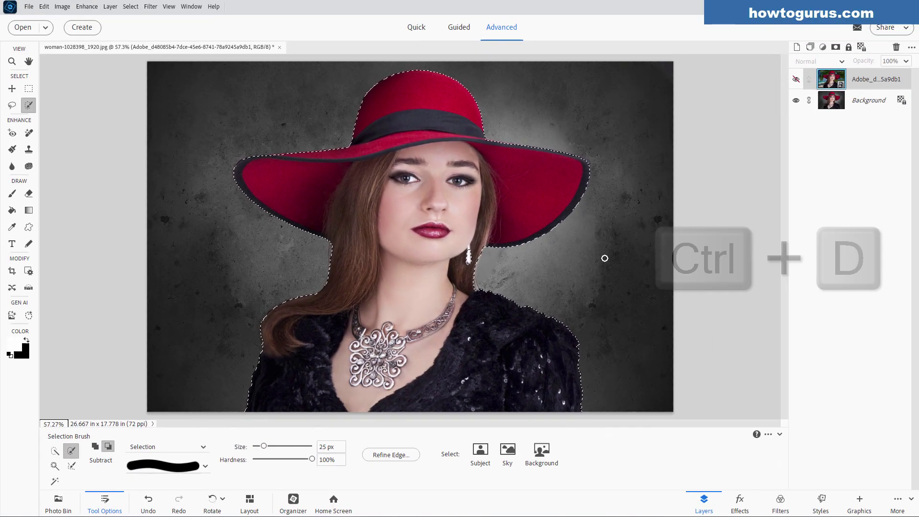
Deselect, duplicate the Background layer as Background copy, and hide the original Background.
key(ctrl+d)
click(853, 101)
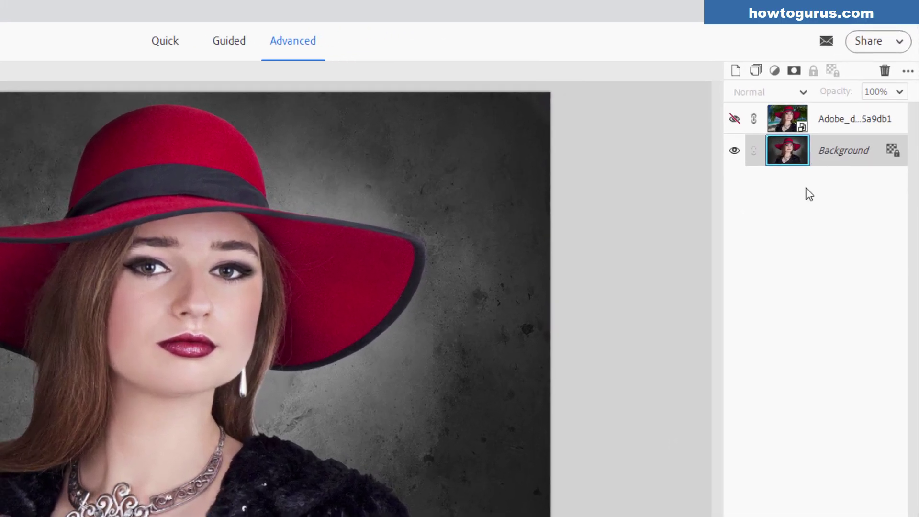
right_click(830, 154)
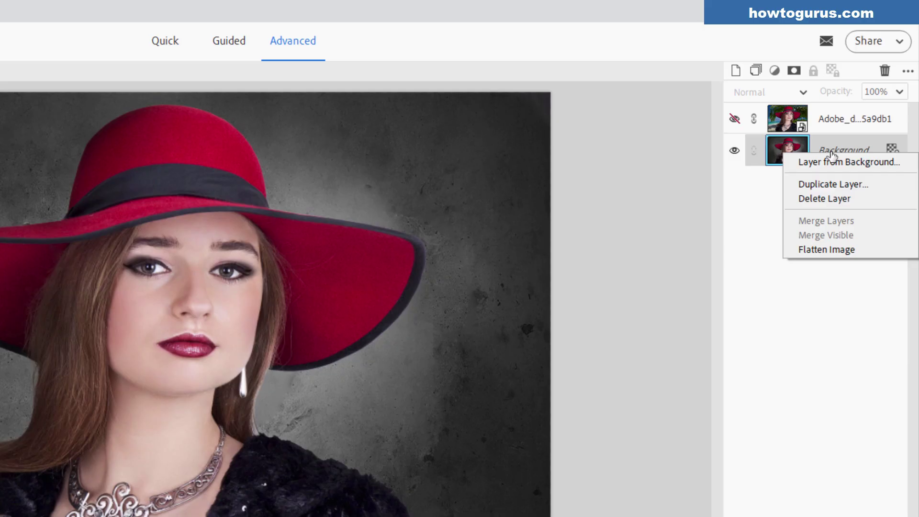
click(826, 184)
key(Return)
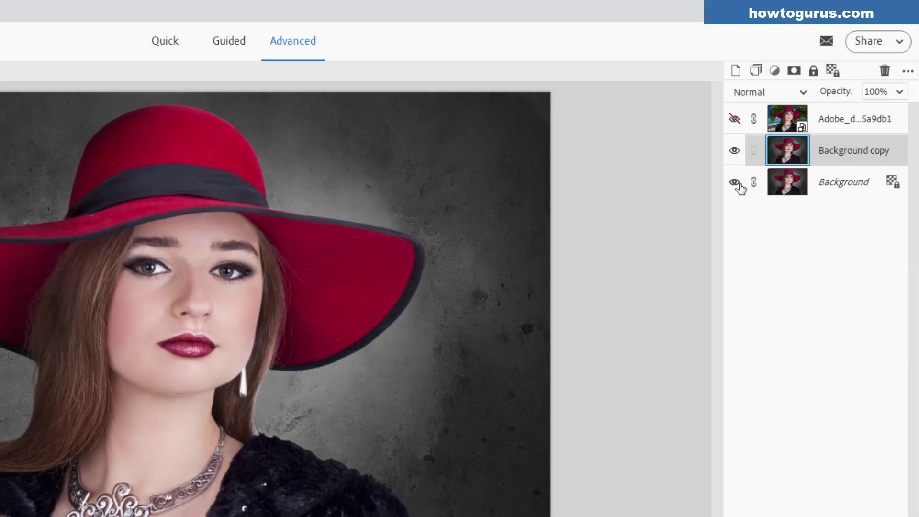
click(734, 181)
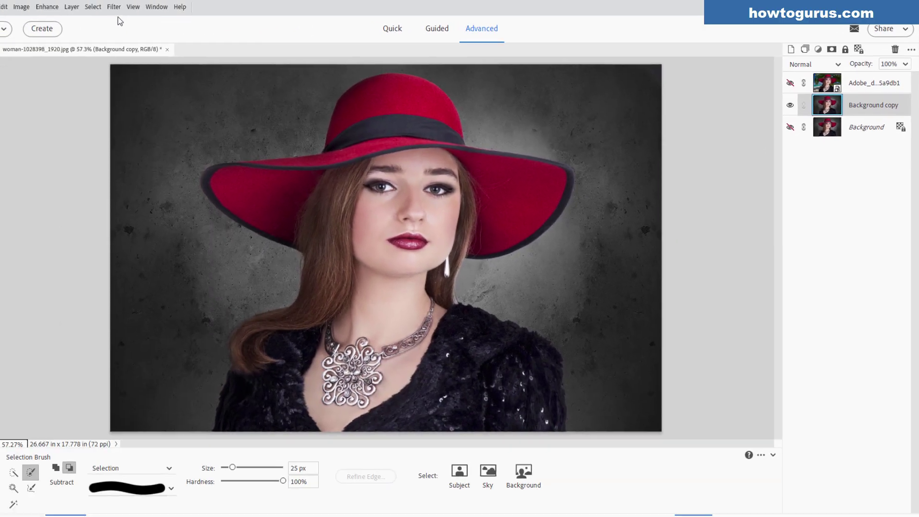
click(137, 7)
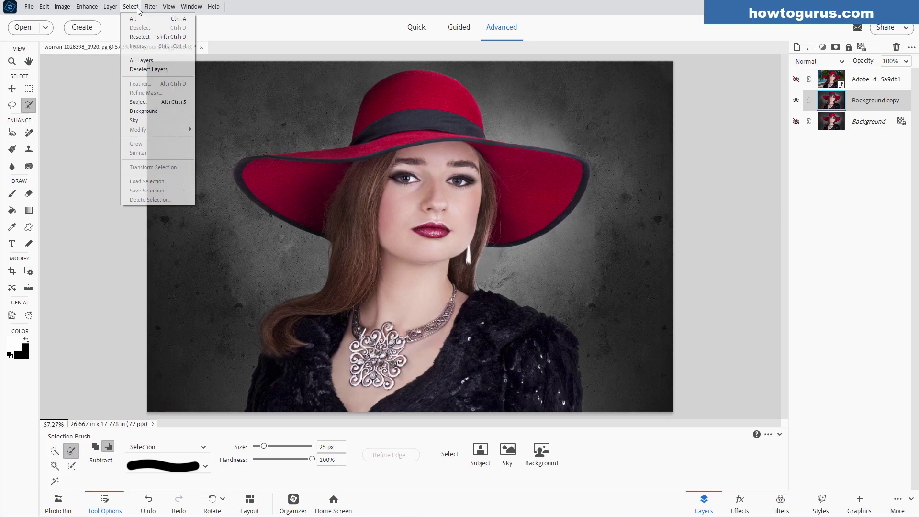
Mask Background copy to the woman via Select > Subject, then add an empty Layer 1.
click(139, 102)
click(835, 46)
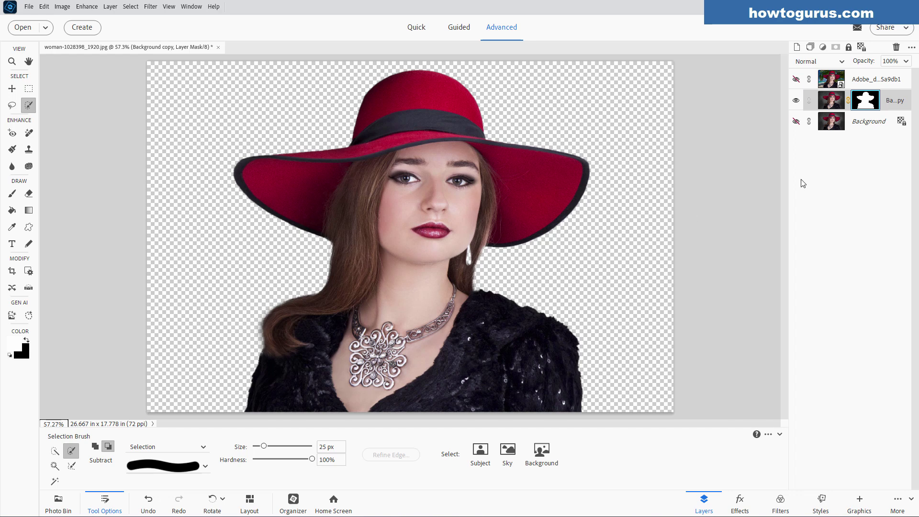
click(856, 121)
click(797, 47)
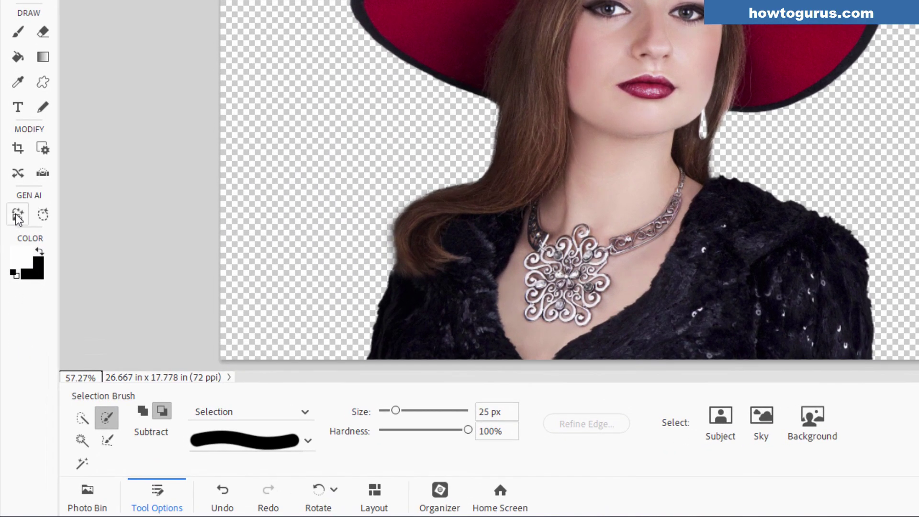
Generate an AI image from the prompt 'a tropical island with a sandy beach and palm trees'.
click(18, 218)
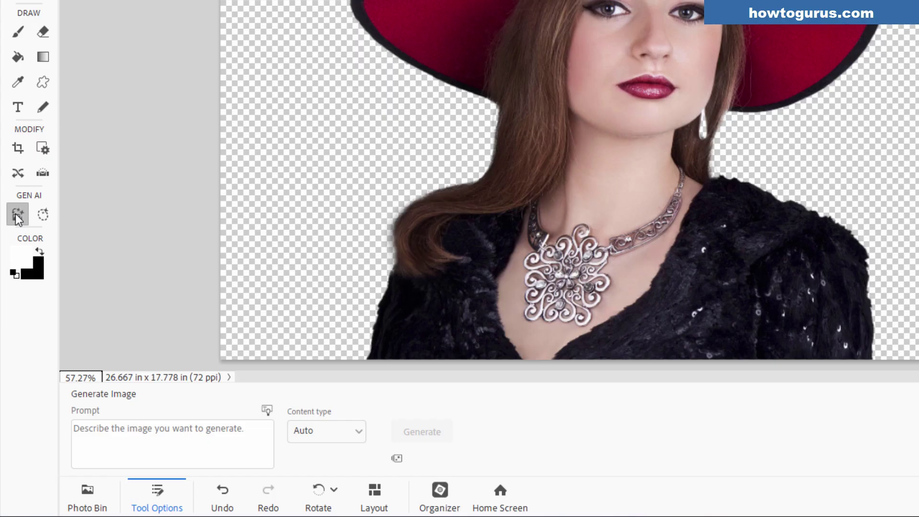
click(208, 435)
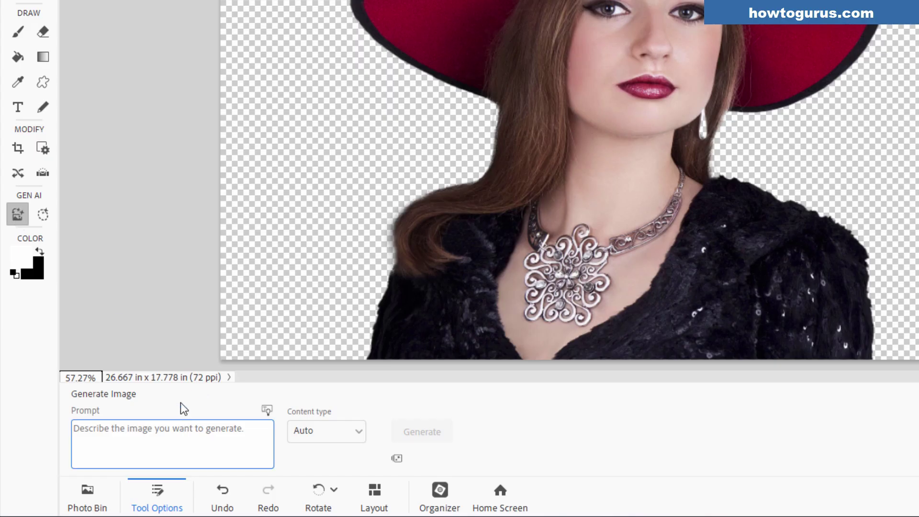
text(a tropi)
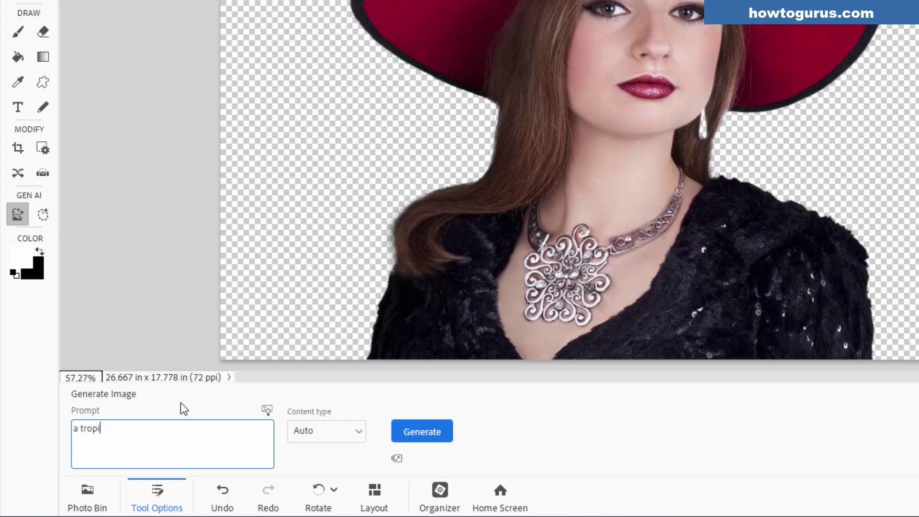
text(cal island with a sandy b)
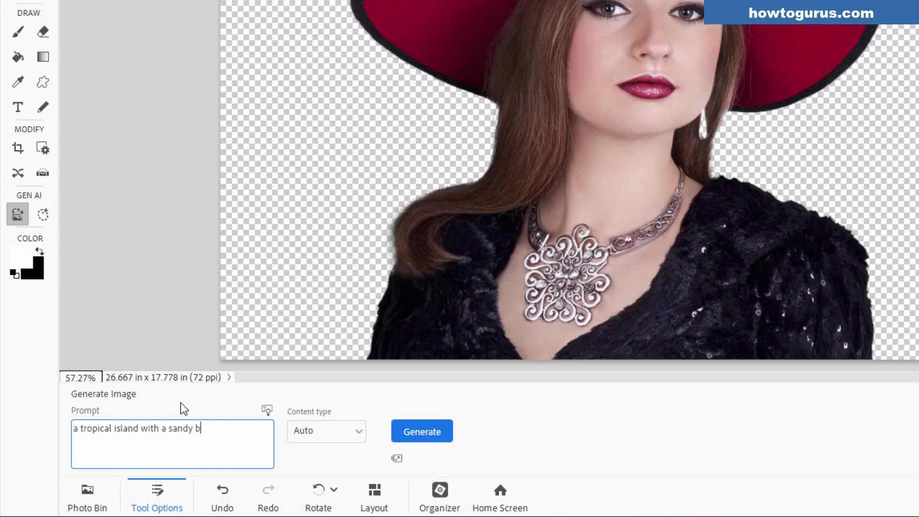
text(each and palm trees)
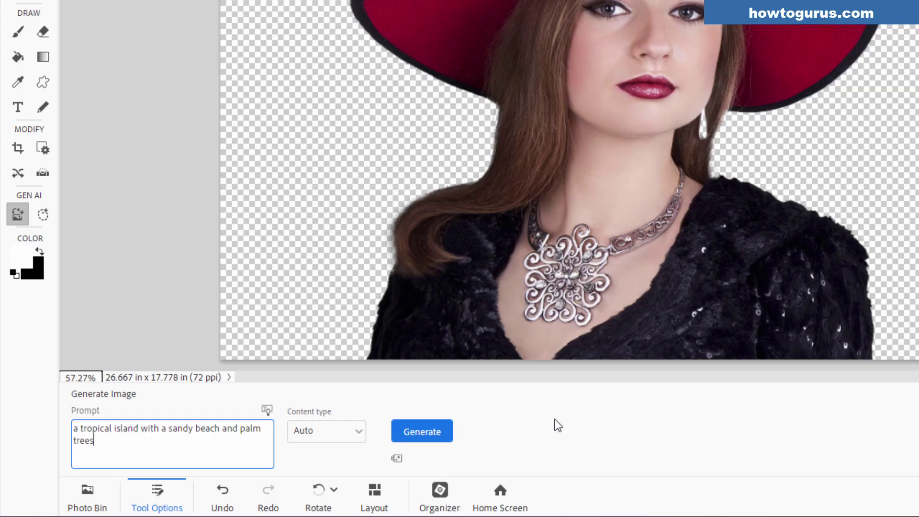
click(420, 433)
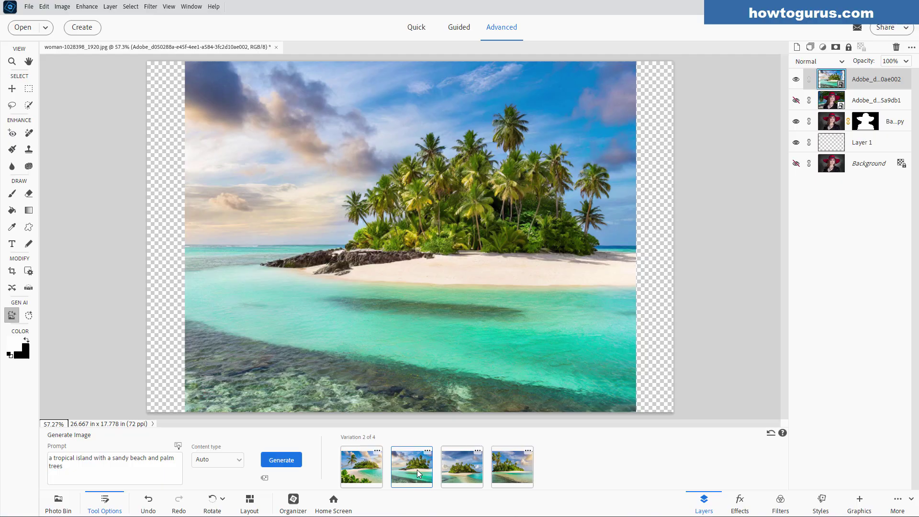
Preview the third, fourth and first generated island variations.
click(464, 472)
click(512, 467)
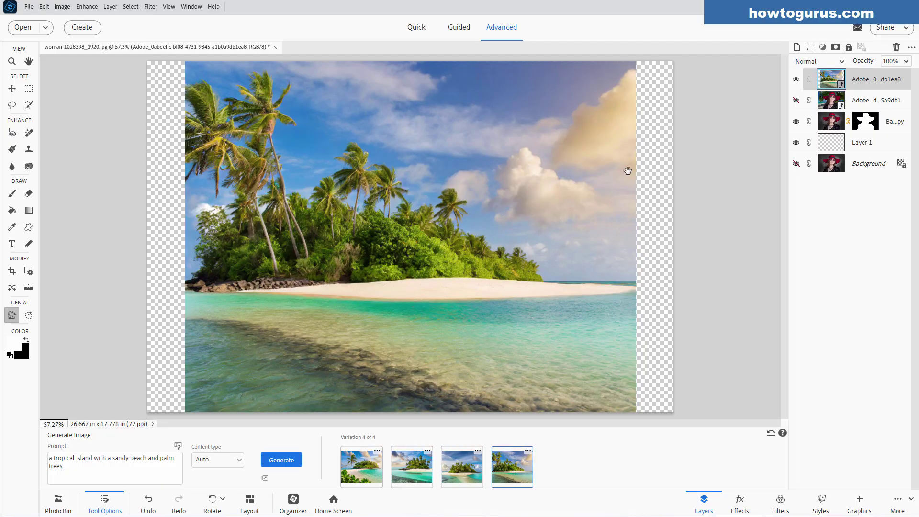
click(361, 466)
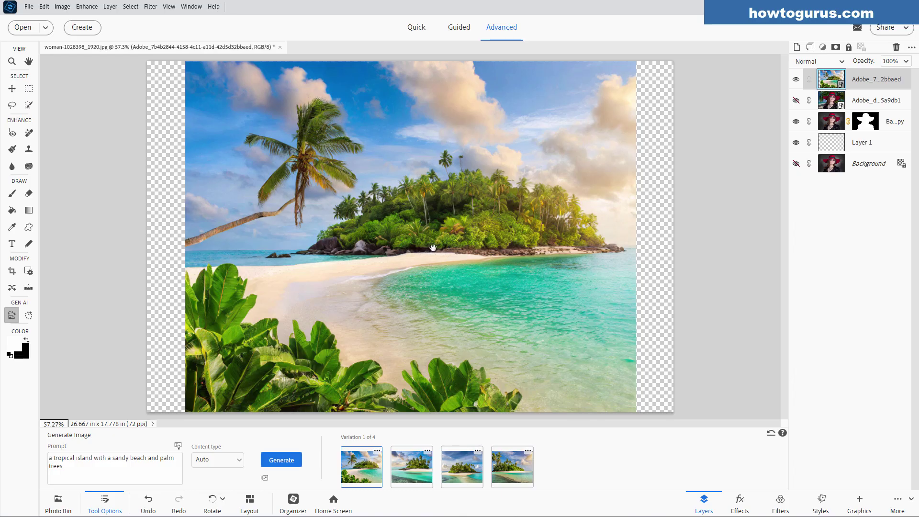
Stretch the island image to the left and right canvas edges, then place Variation 2 instead.
key(ctrl+t)
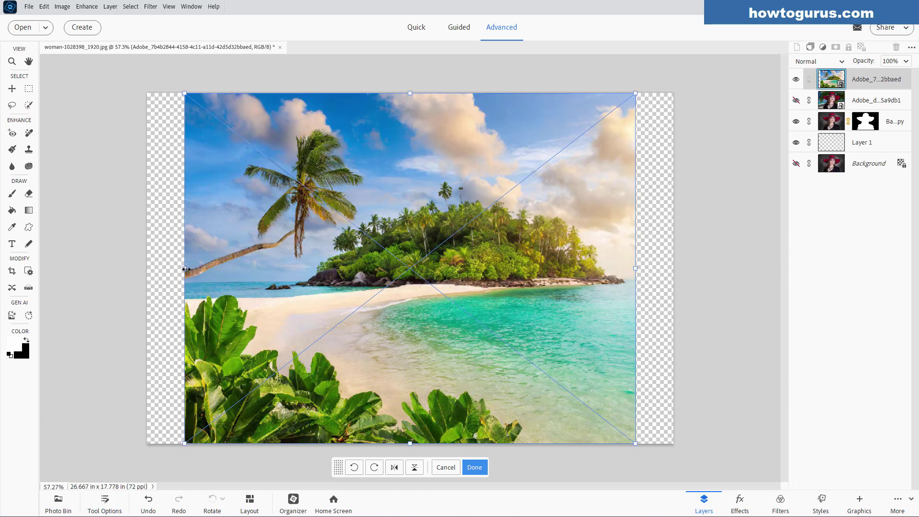
drag(186, 269, 147, 268)
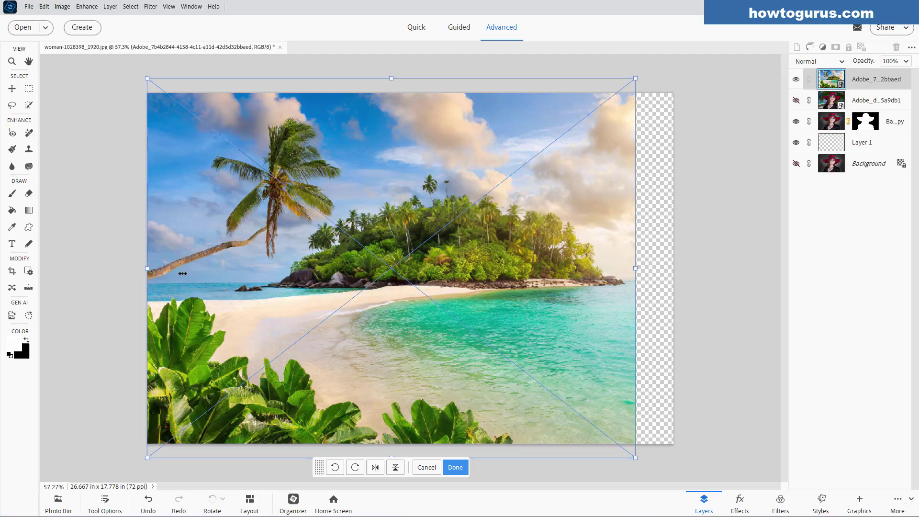
drag(635, 270, 672, 265)
click(474, 467)
click(411, 467)
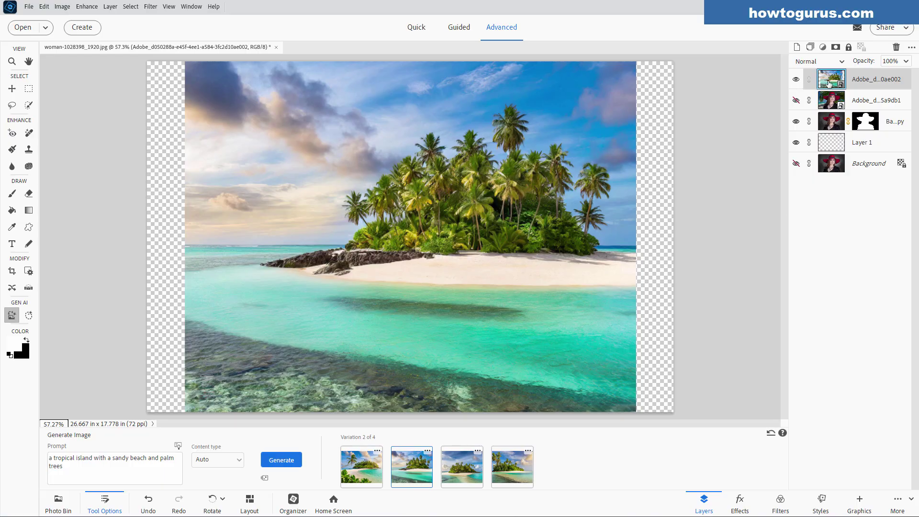
Move the island layer beneath Background copy, trying each variation and ending on Variation 4.
drag(869, 77, 866, 127)
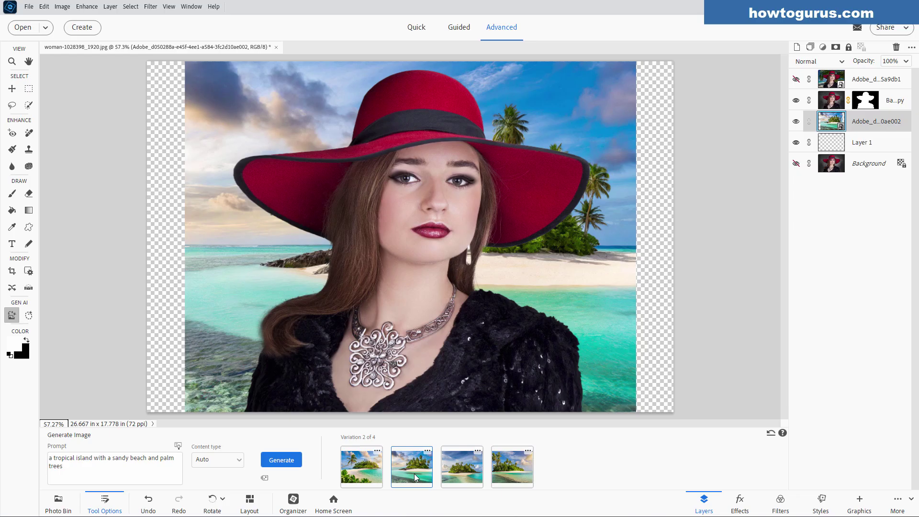
click(373, 468)
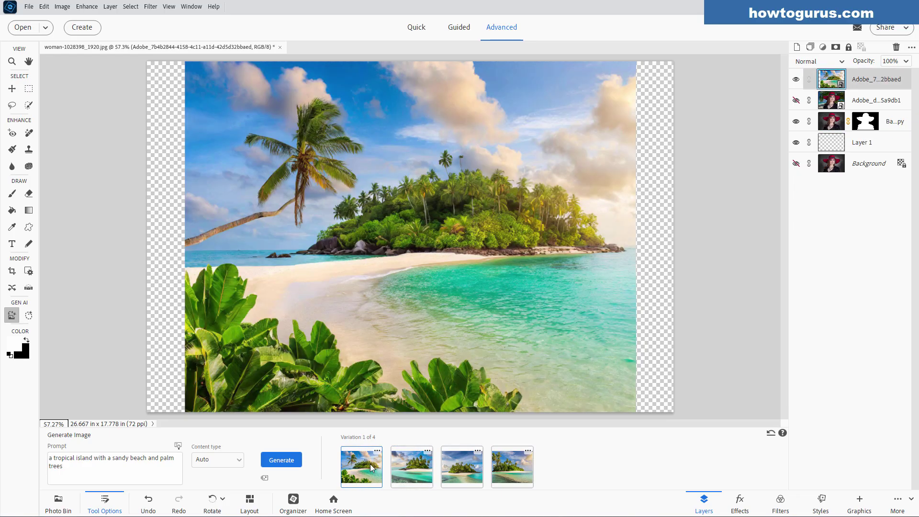
click(428, 466)
drag(863, 85, 857, 130)
click(462, 467)
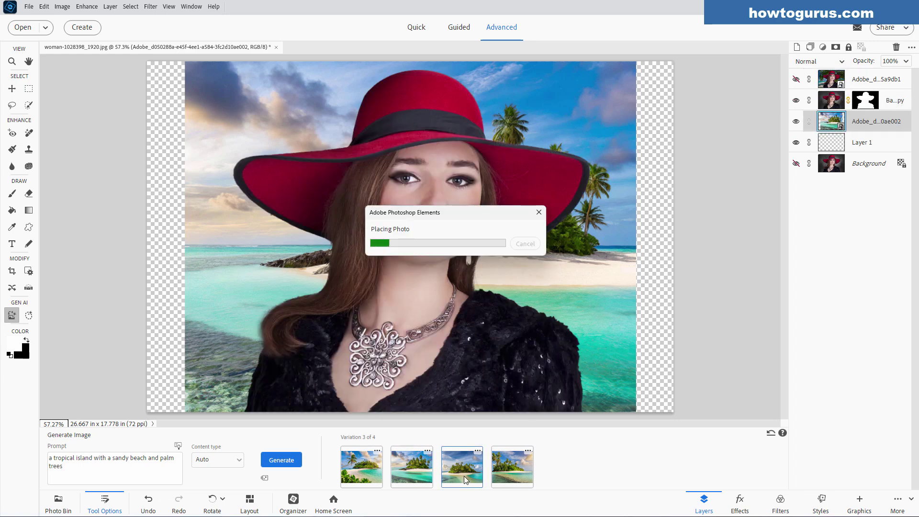
drag(861, 81, 846, 124)
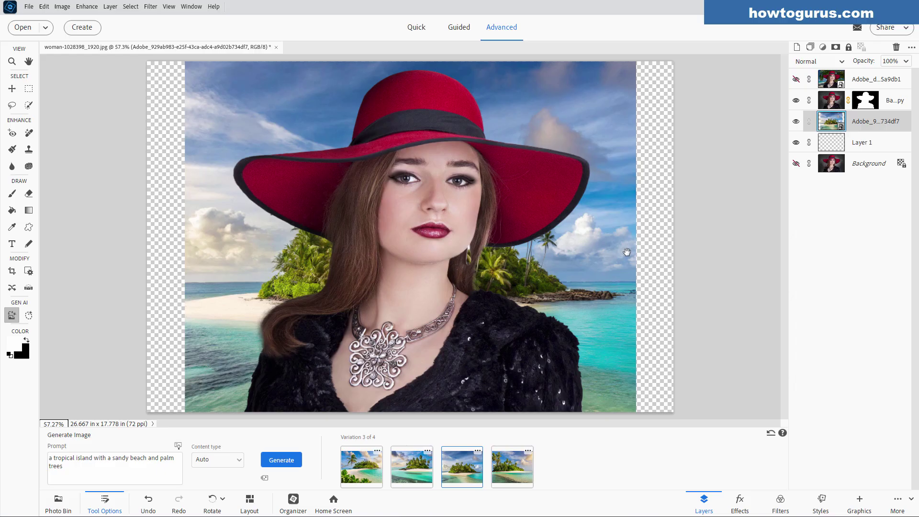
click(512, 466)
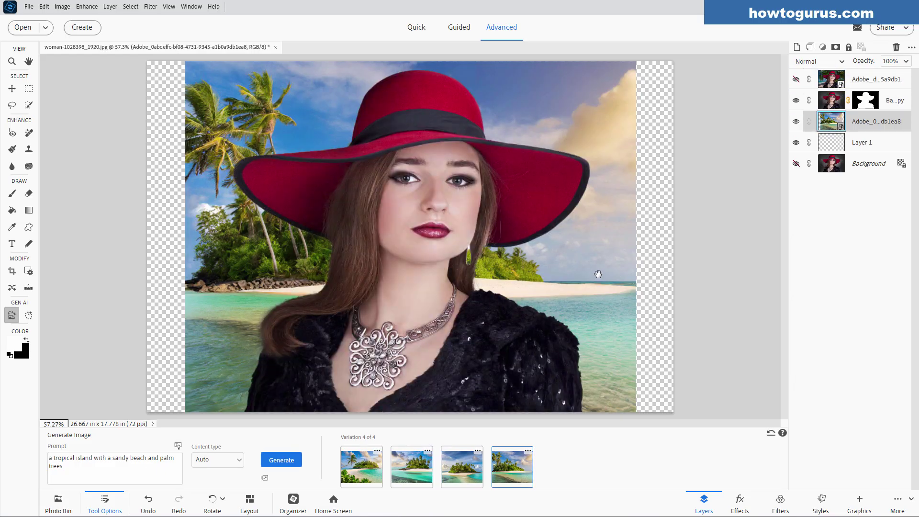
Stretch the island background out to the left and right canvas edges so no transparent strips remain.
key(ctrl+t)
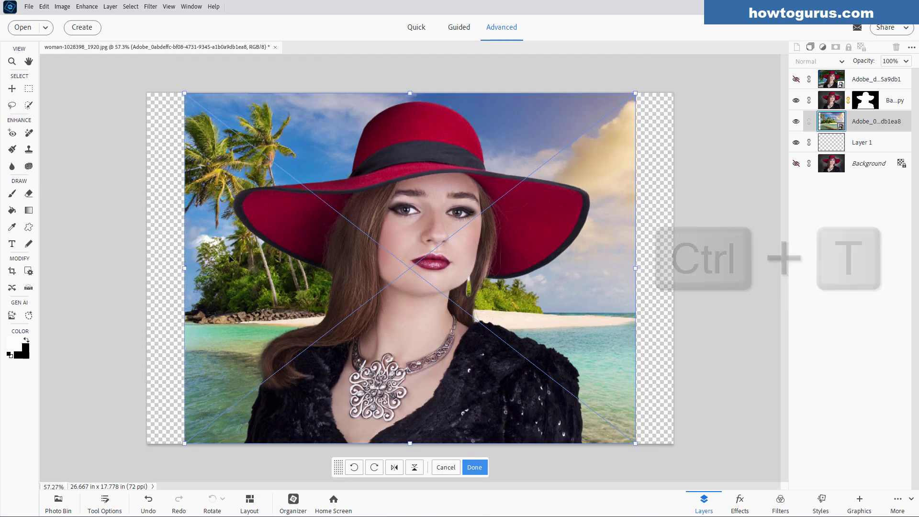
drag(184, 268, 145, 271)
mouse_move(638, 269)
mouse_down()
mouse_move(672, 268)
mouse_move(641, 265)
mouse_move(625, 250)
mouse_move(622, 277)
mouse_move(622, 267)
mouse_up()
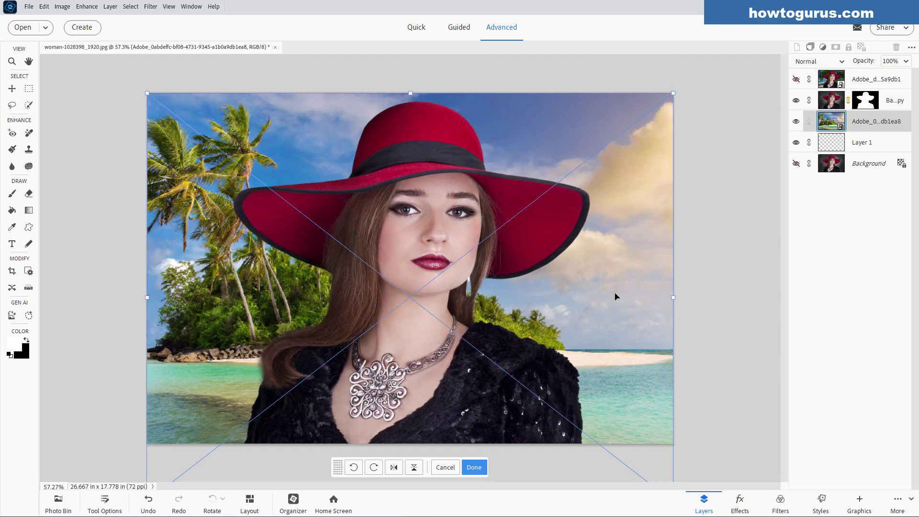
click(482, 467)
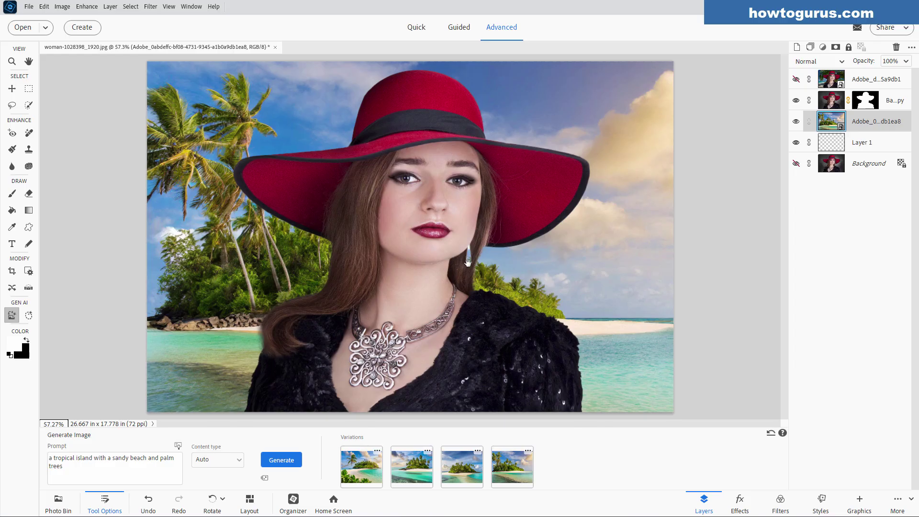
Target the Background copy layer mask and set up a 30 px brush for painting it.
click(865, 102)
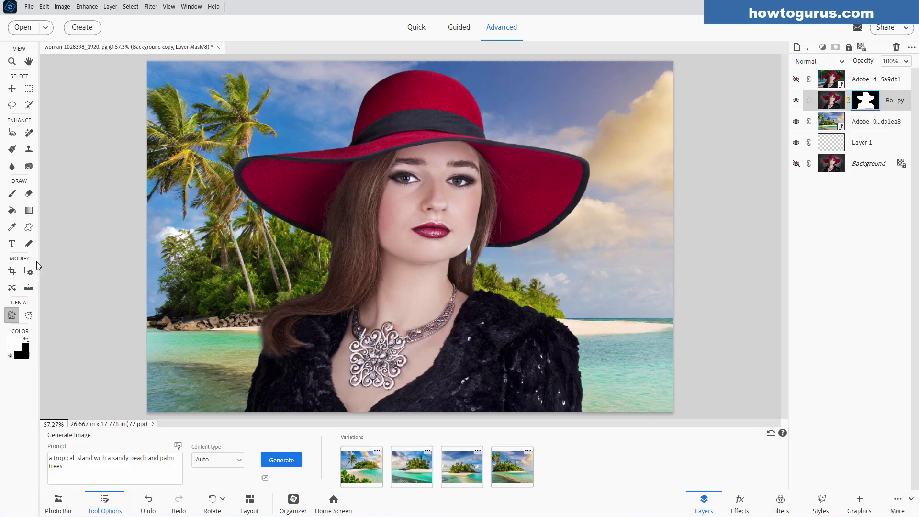
click(12, 193)
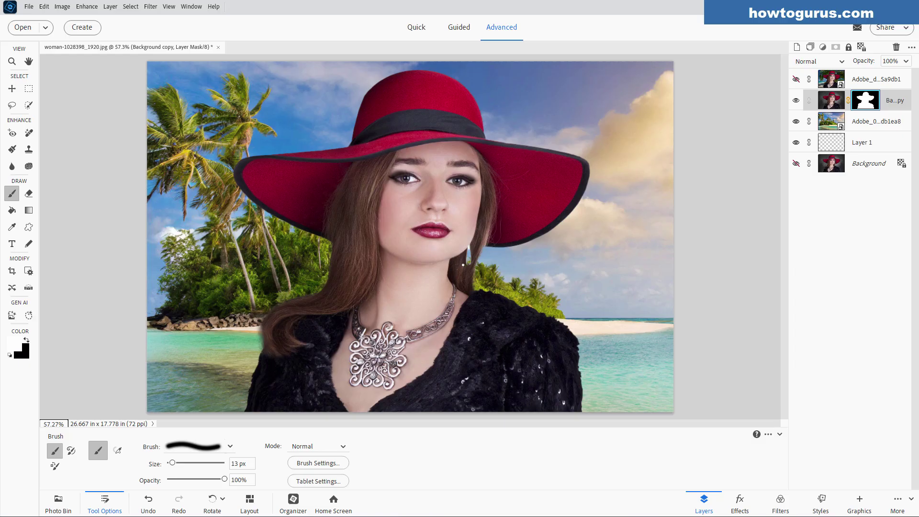
key(bracketright)
key(bracketright)
key(bracketright)
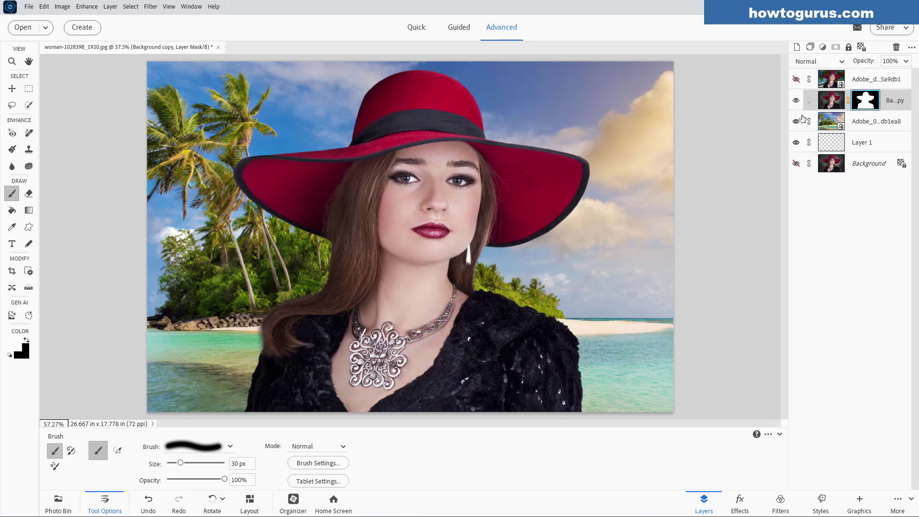
key(v)
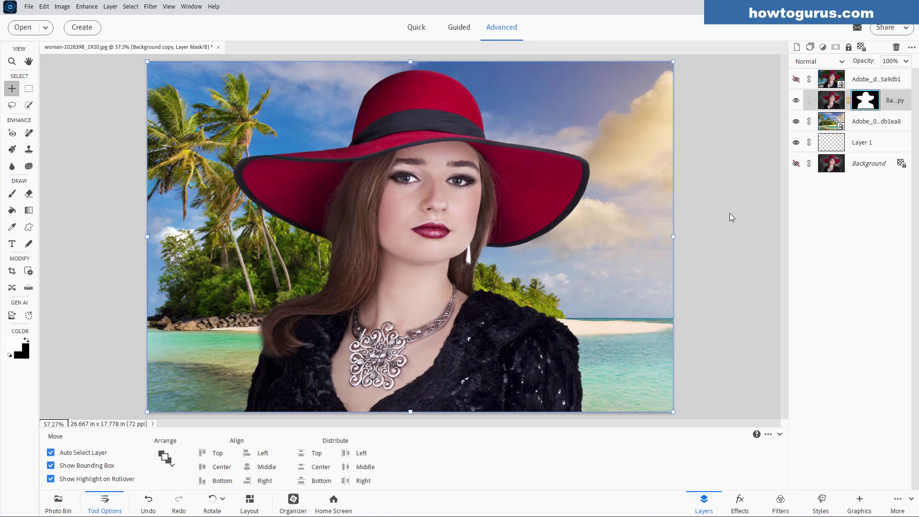